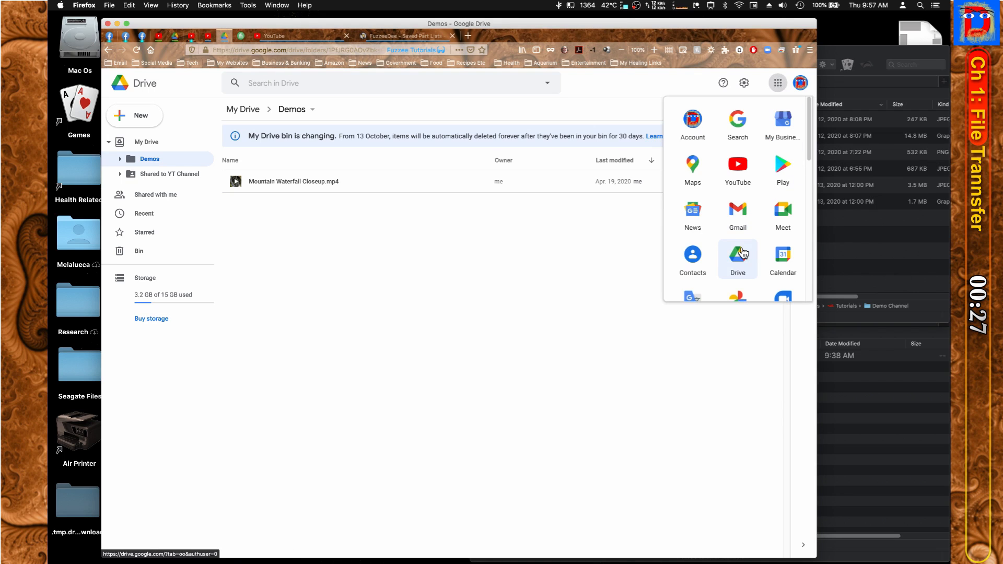
Download Mountain Waterfall Closeup.mp4 from the Drive Demos folder despite the missing virus scan, and check the browser's recent downloads.
click(655, 87)
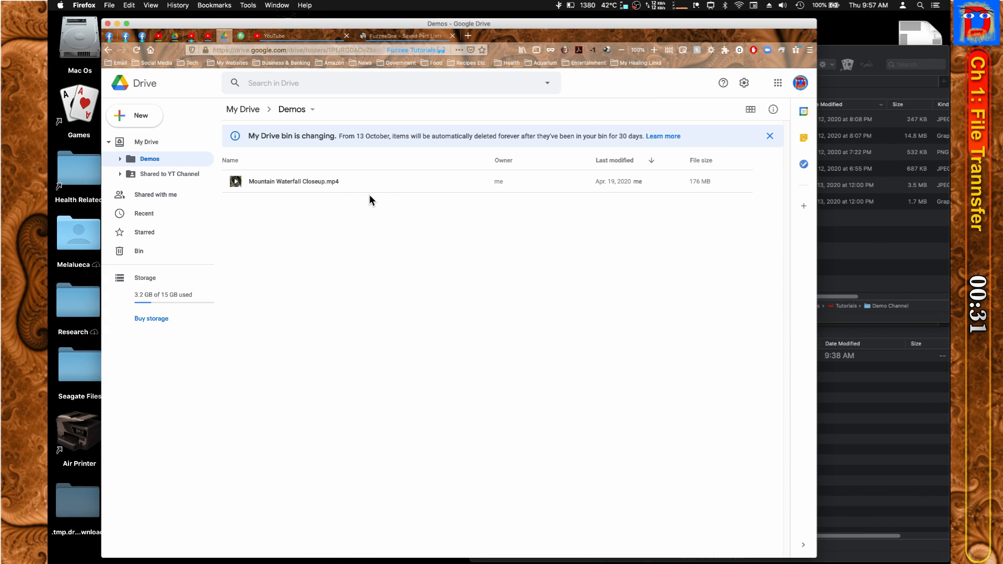
right_click(294, 181)
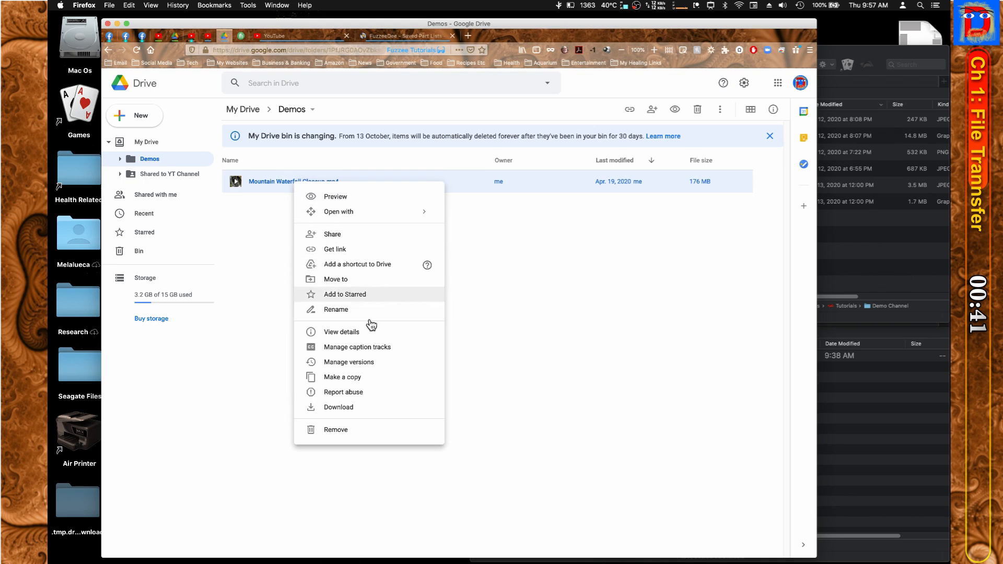
click(377, 408)
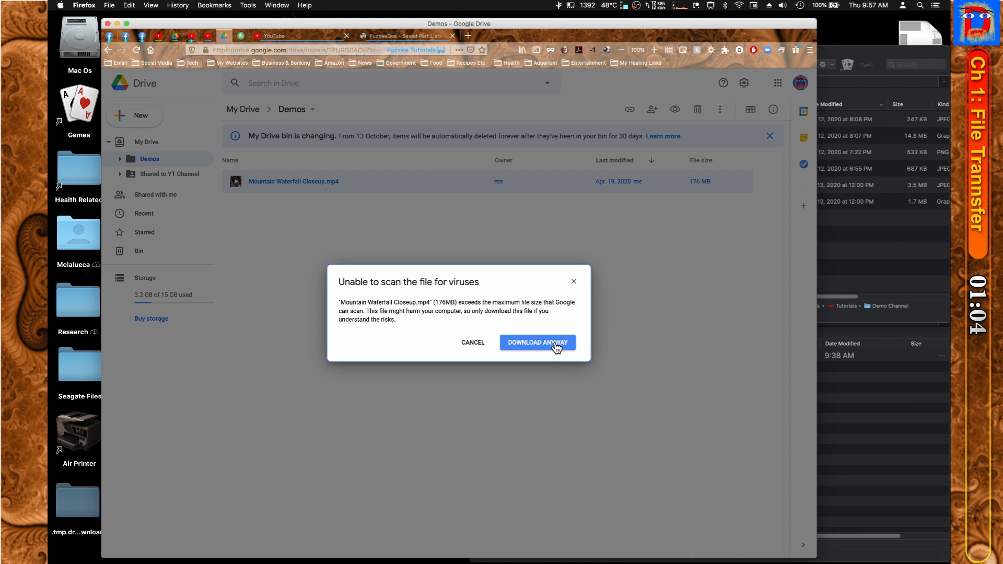
click(555, 344)
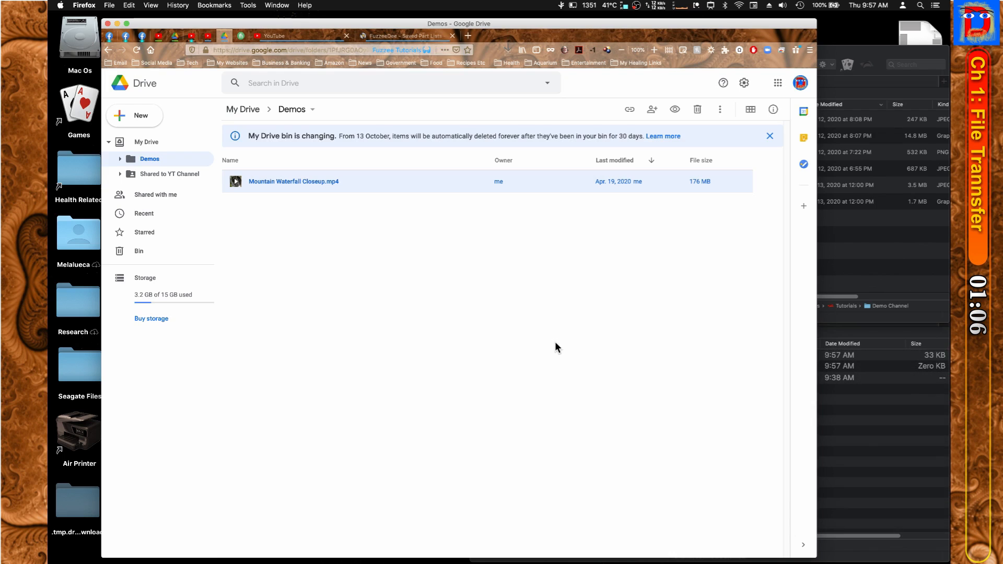
click(507, 48)
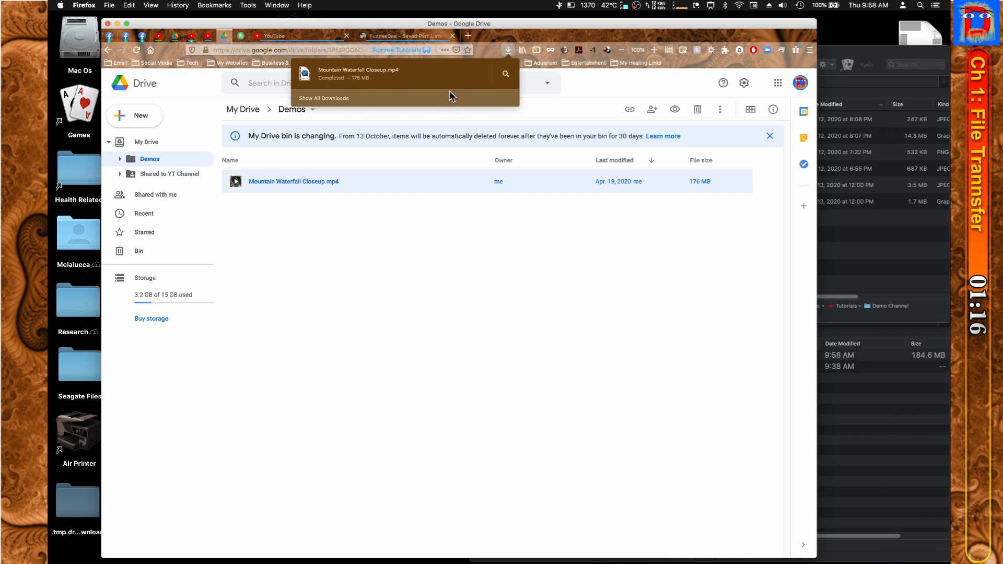
click(508, 50)
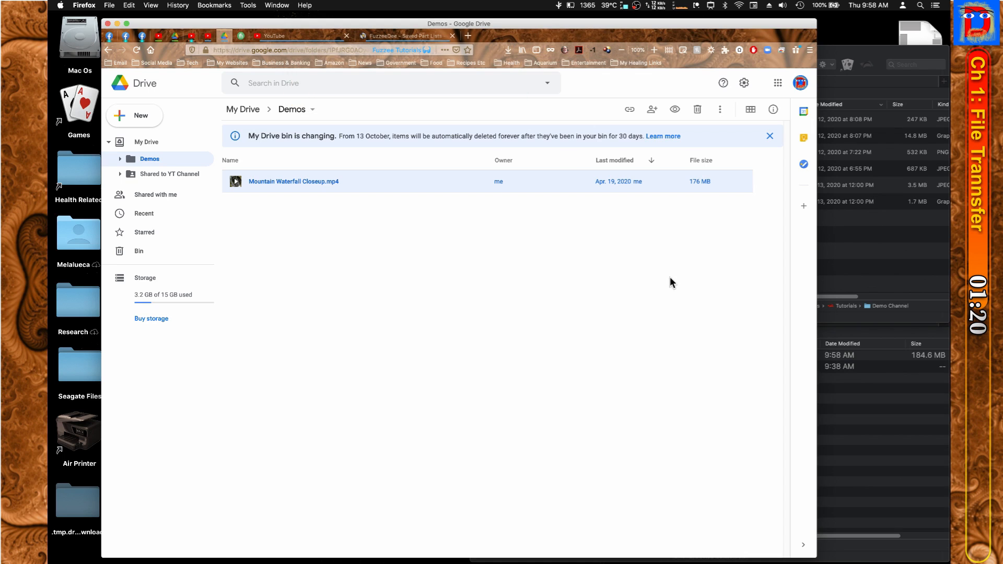
Switch to Finder and move Mountain Waterfall Closeup.mp4 from Downloads into the Demo Channel folder.
click(863, 437)
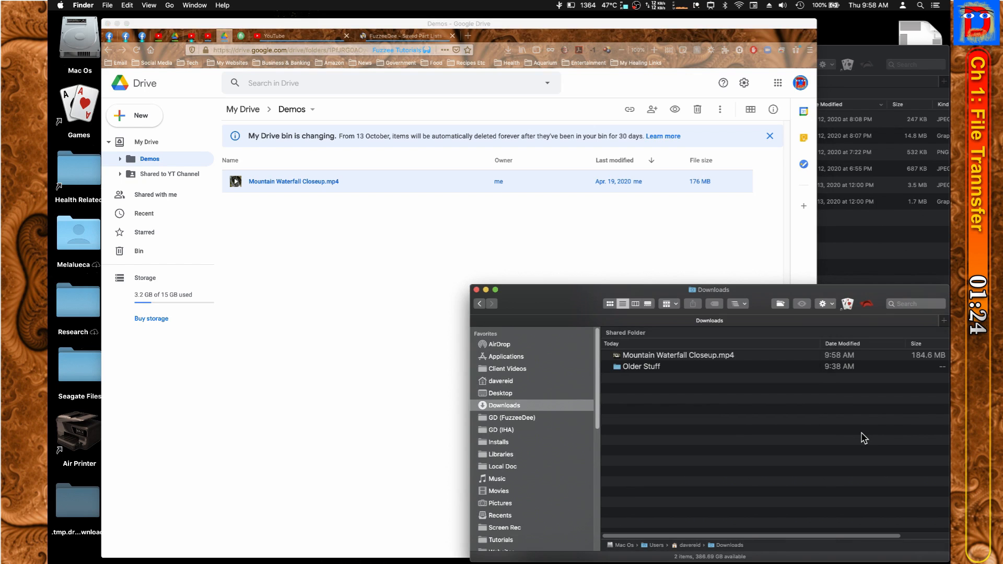
click(889, 241)
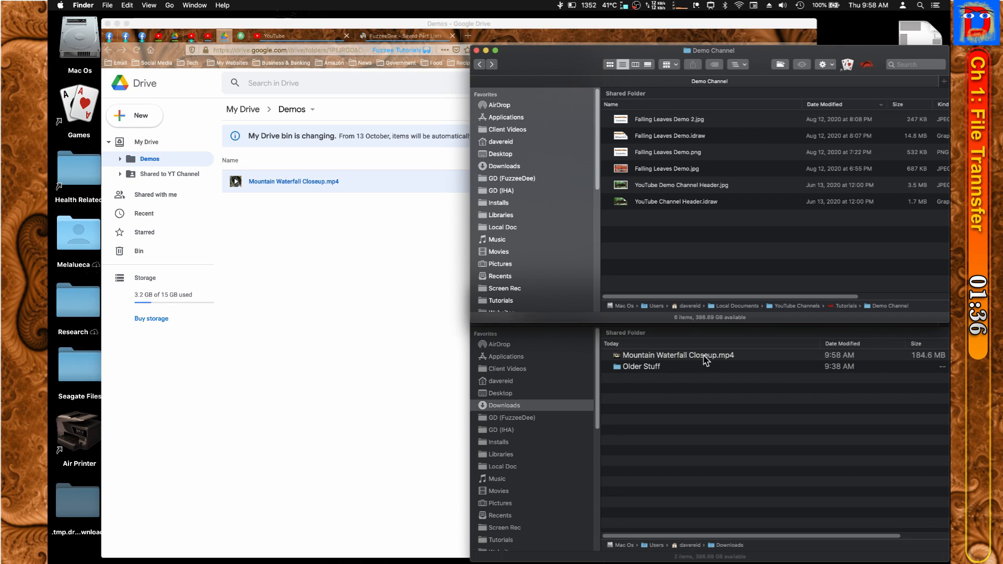
drag(706, 360, 717, 233)
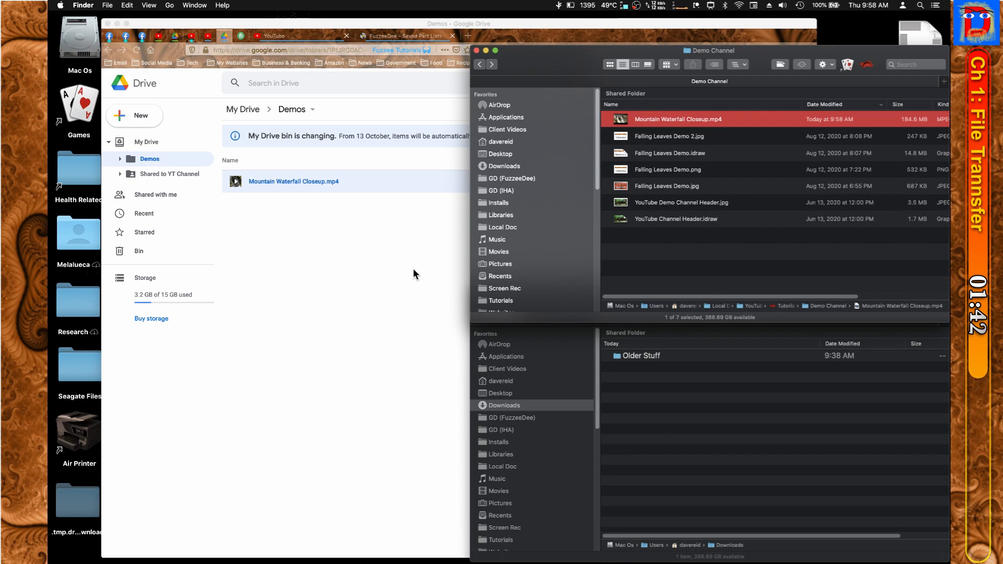
Switch to YouTube in Firefox and open YouTube Studio for the FuzzeeTutorial Demos channel.
click(429, 257)
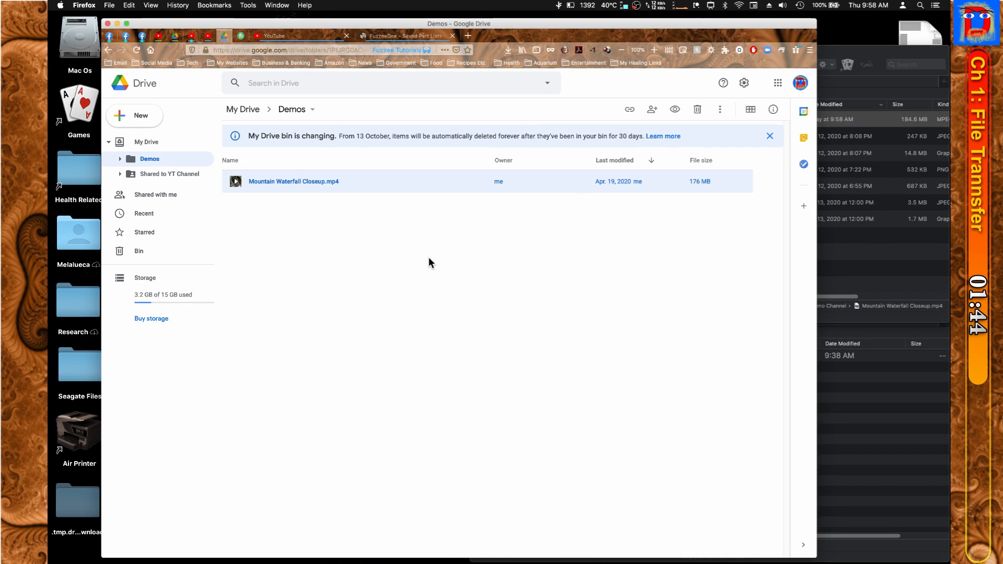
click(306, 34)
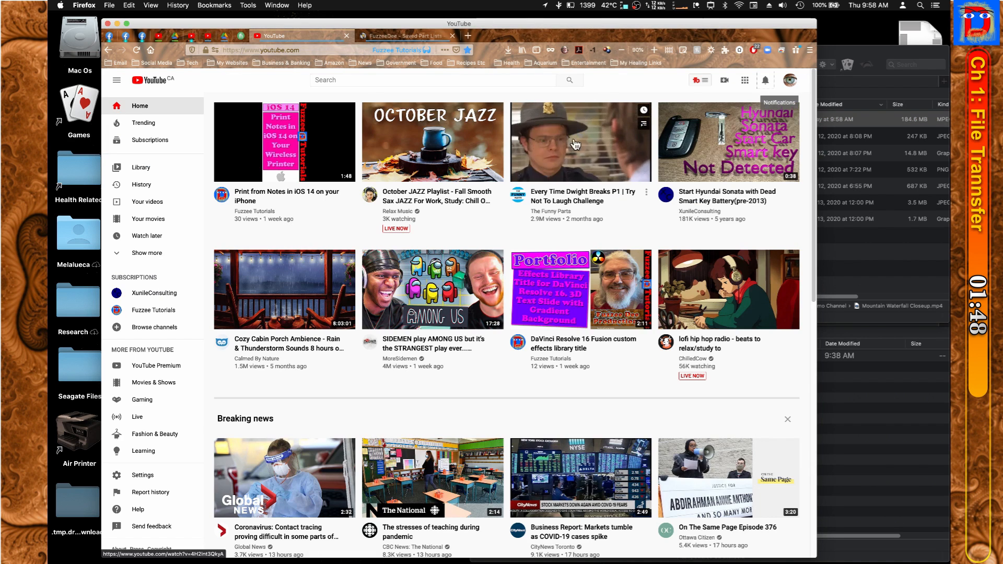
click(791, 82)
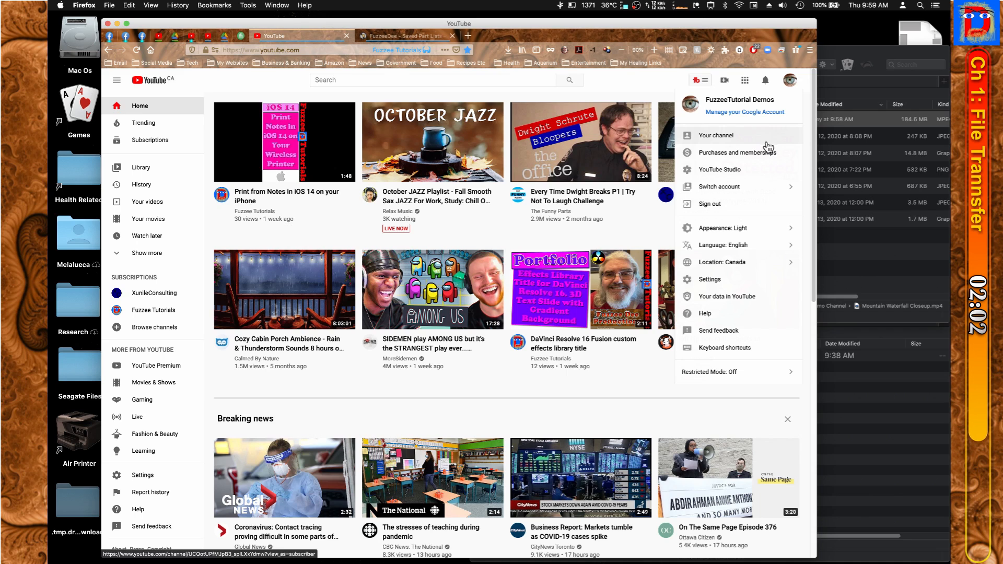
click(755, 173)
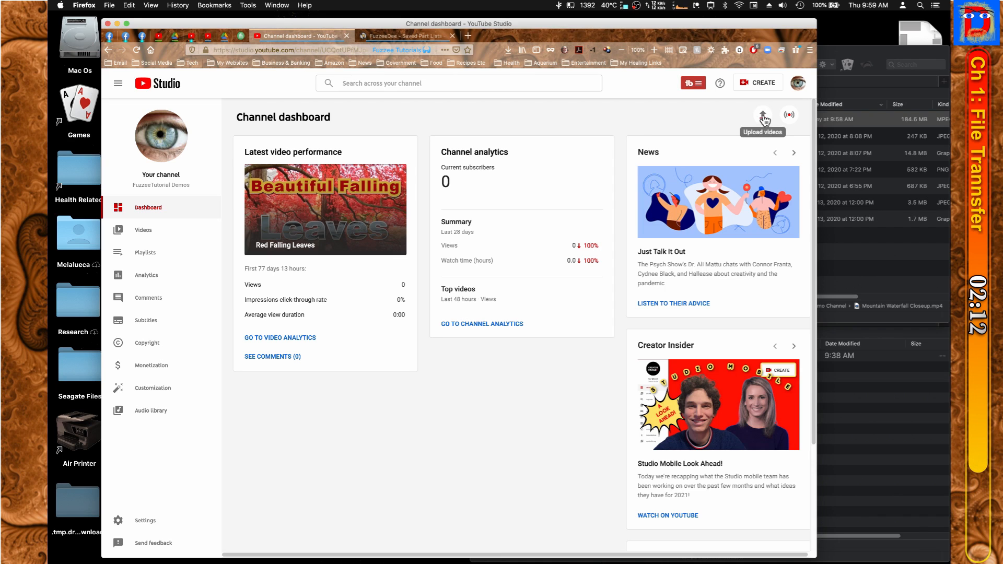
Upload Mountain Waterfall Closeup.mp4 from the Demo Channel folder to the channel.
click(762, 115)
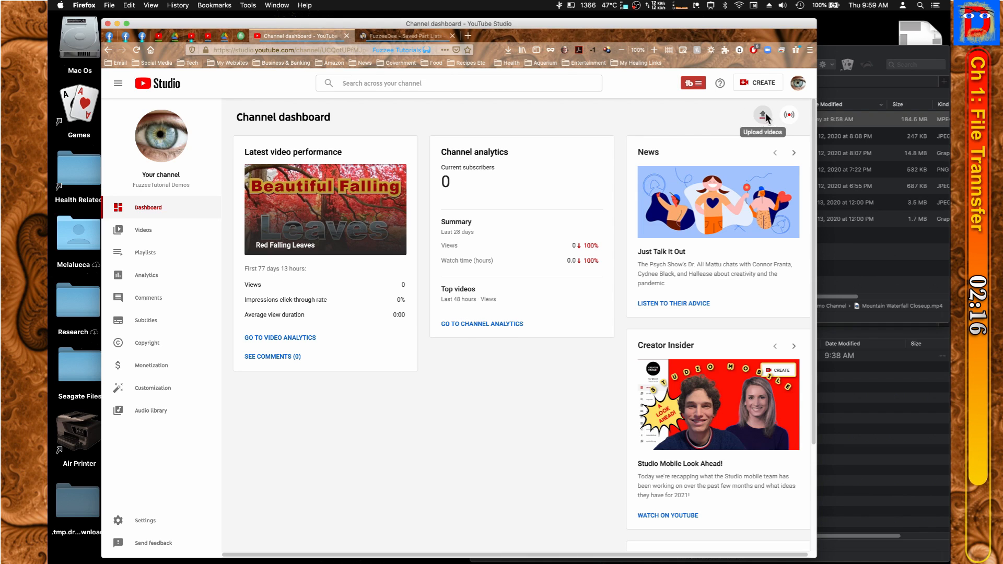
click(763, 116)
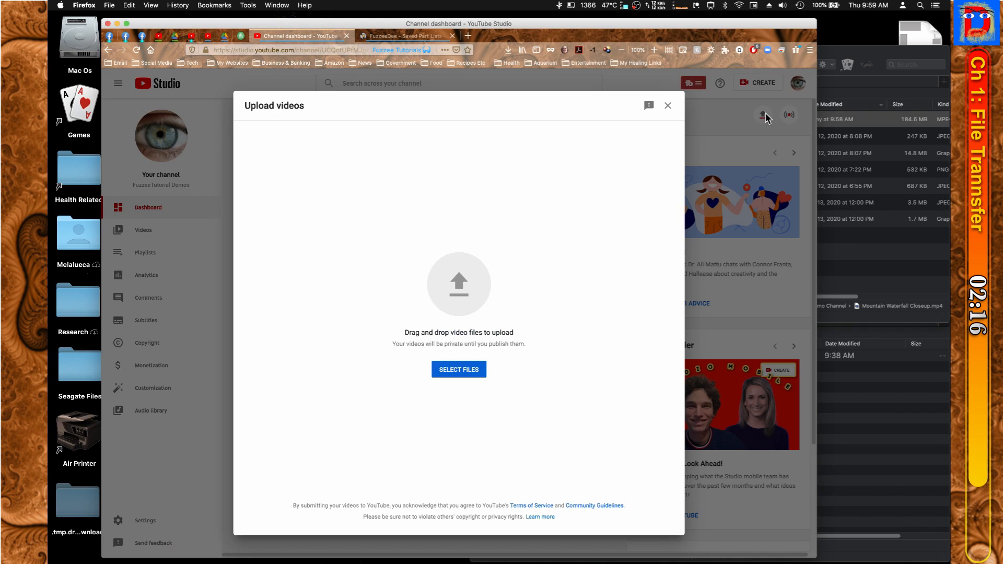
click(878, 56)
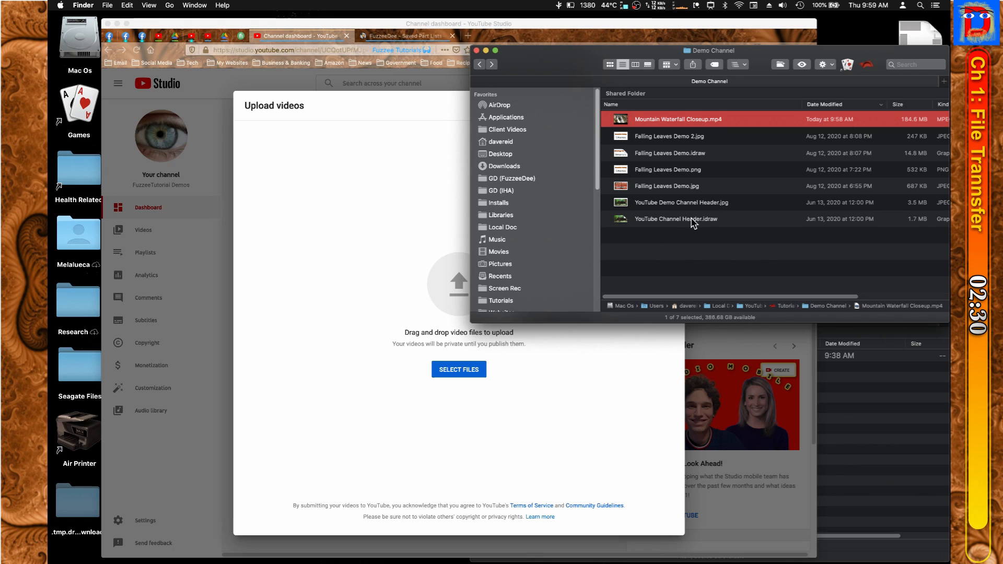
drag(696, 123, 402, 337)
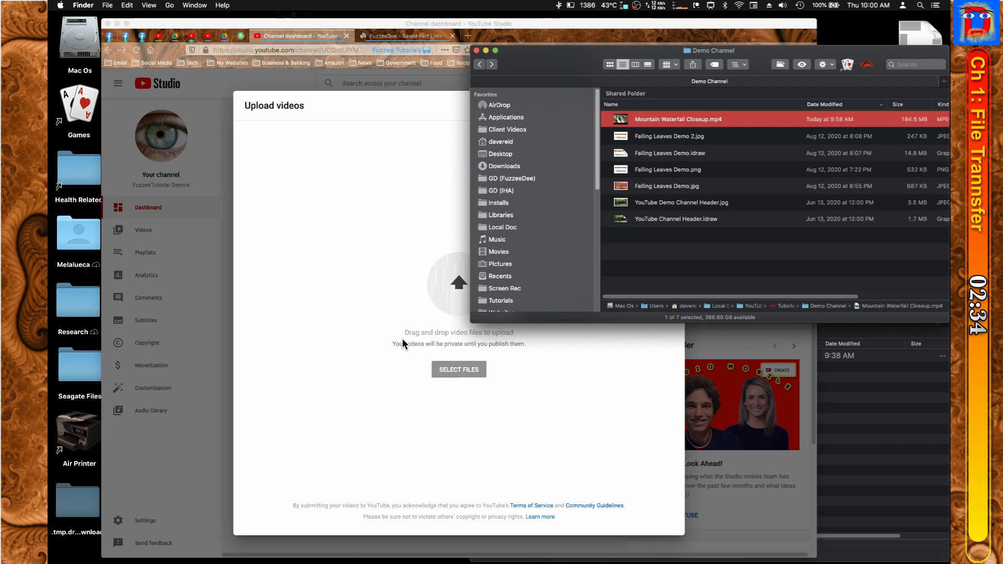
click(598, 397)
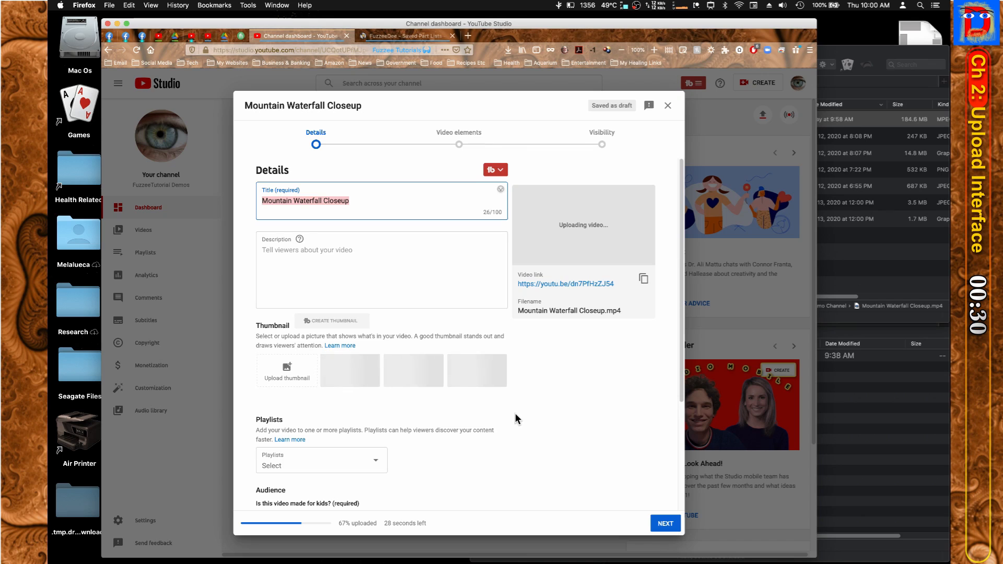
Expand the upload's additional options and review the thumbnail, playlist, audience, paid promotion, tags, language and recording settings.
scroll(515, 414, down, 5)
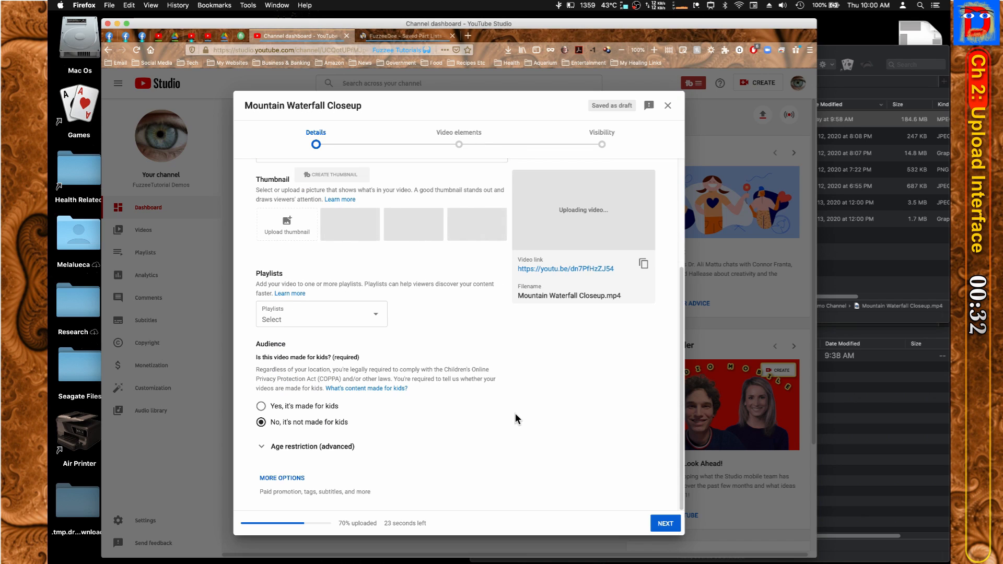
click(294, 478)
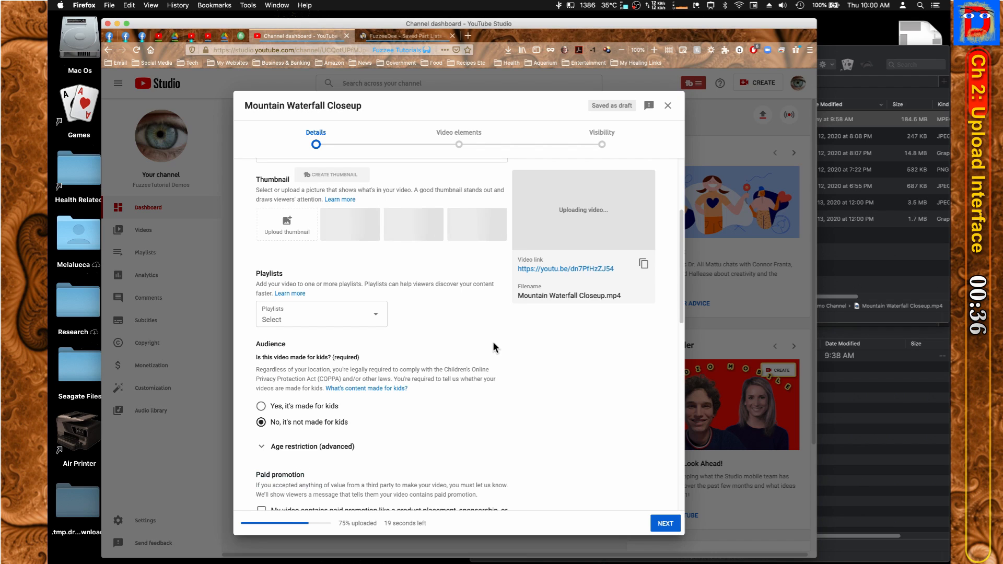
scroll(493, 340, down, 4)
scroll(493, 341, down, 3)
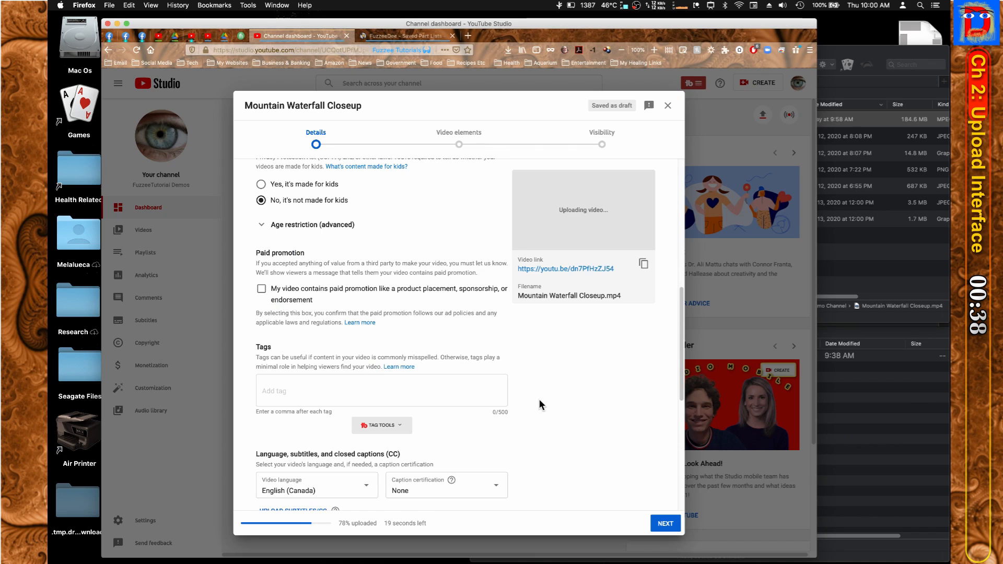
scroll(539, 405, down, 3)
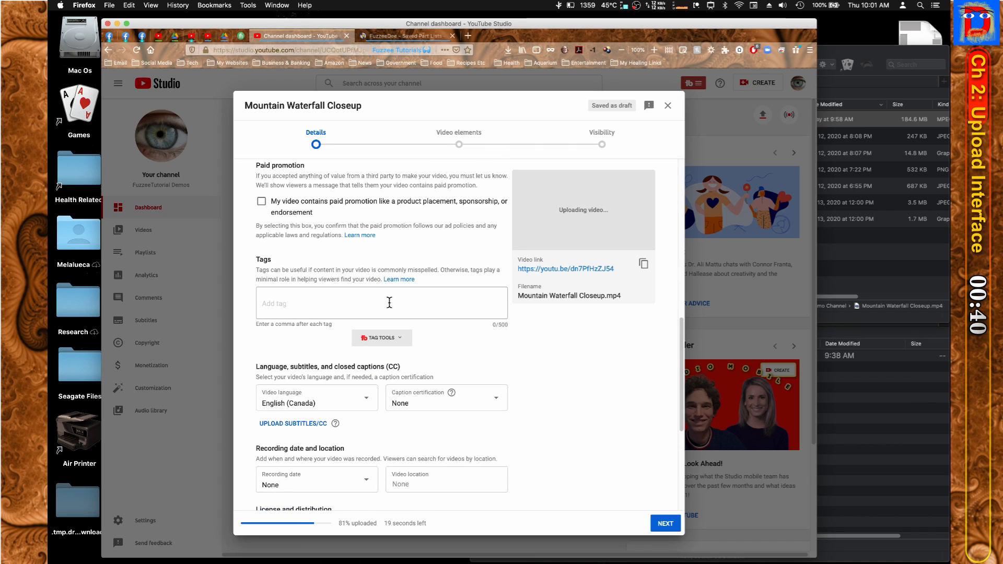
scroll(529, 422, down, 7)
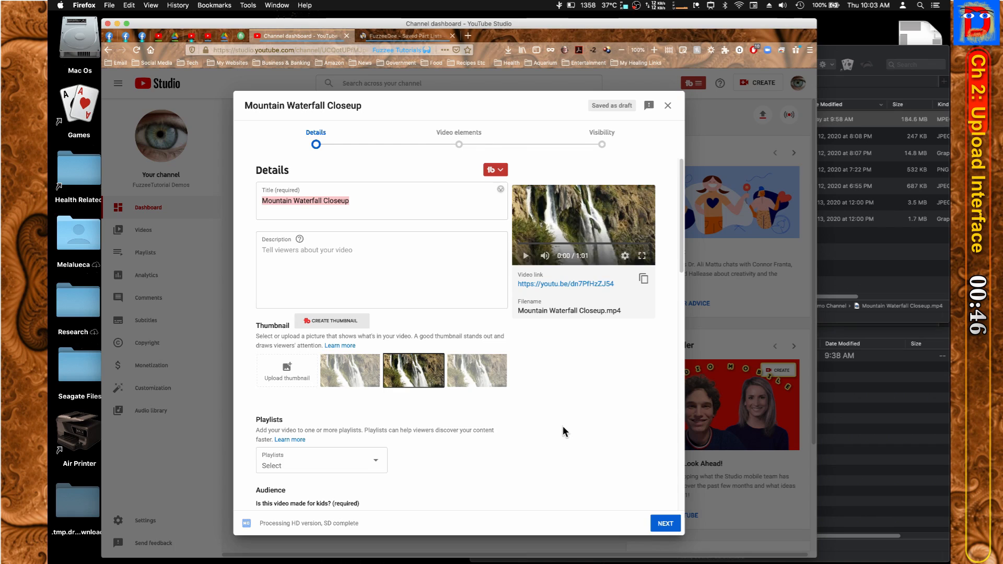
Continue to the video elements stage and add an end screen using the "1 video, 1 subscribe" layout.
click(665, 524)
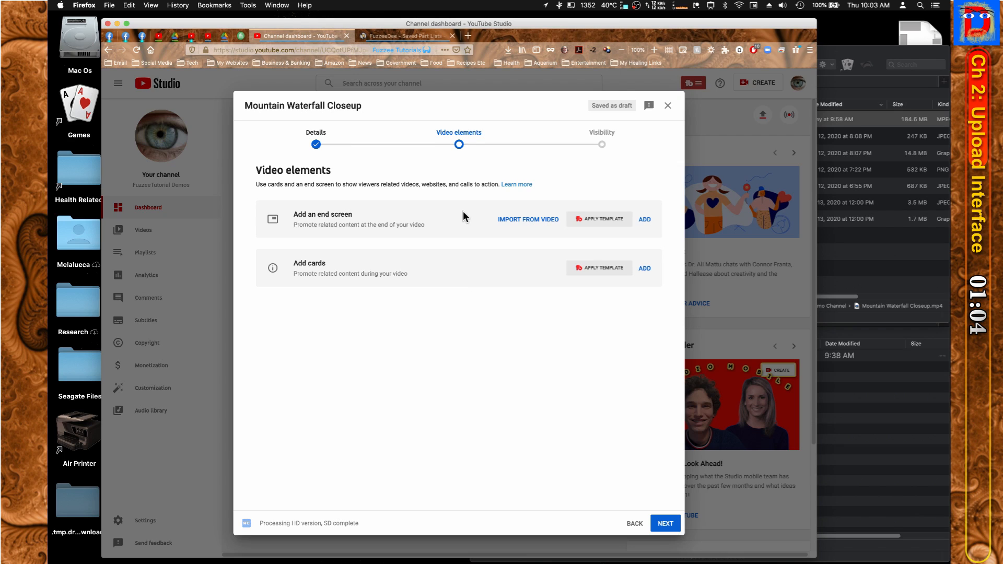
click(645, 220)
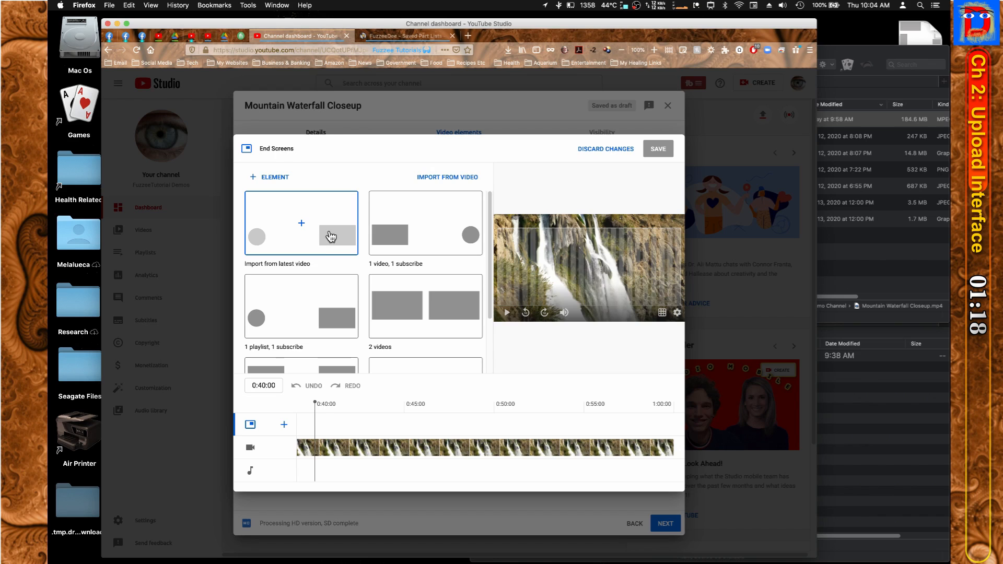
click(403, 239)
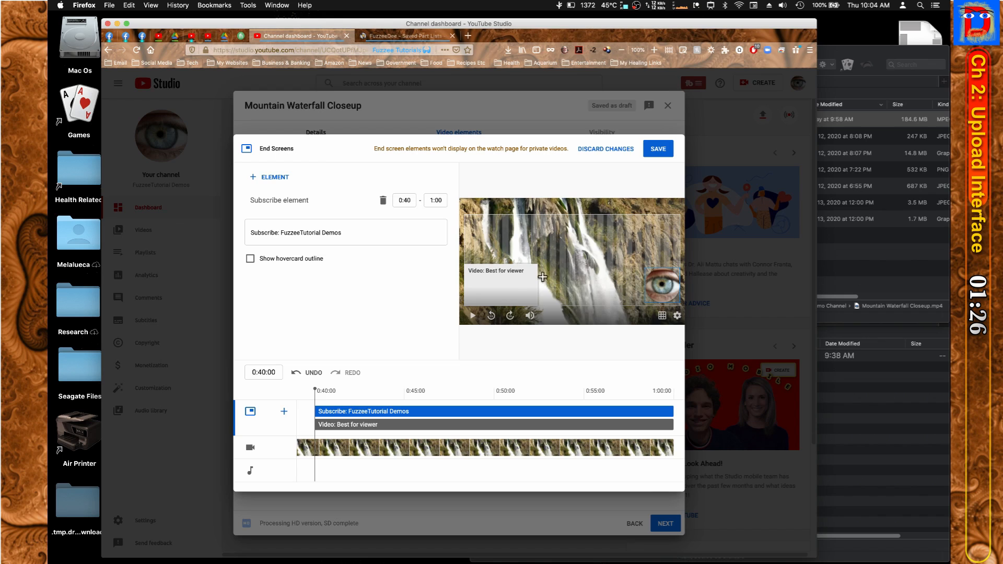
Set the end screen's video element to the specific video Night Sky Reflected on Lake, then enlarge it in the upper-left of the frame.
click(511, 284)
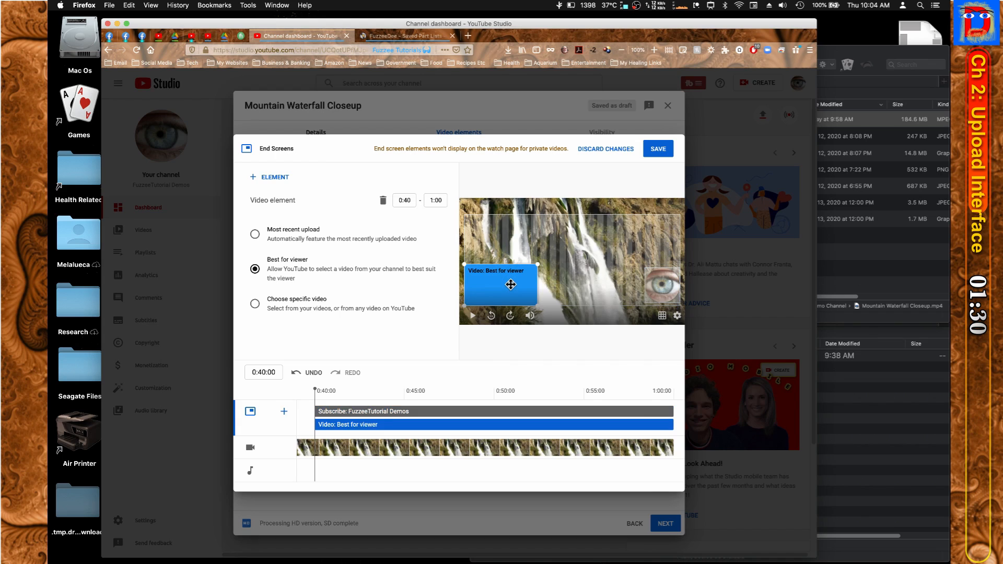
click(255, 304)
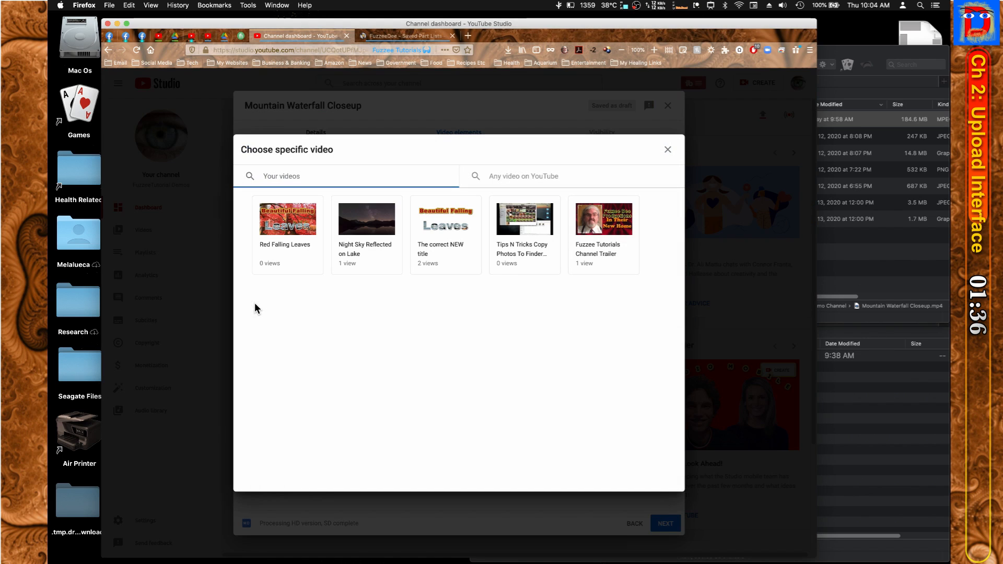
click(377, 230)
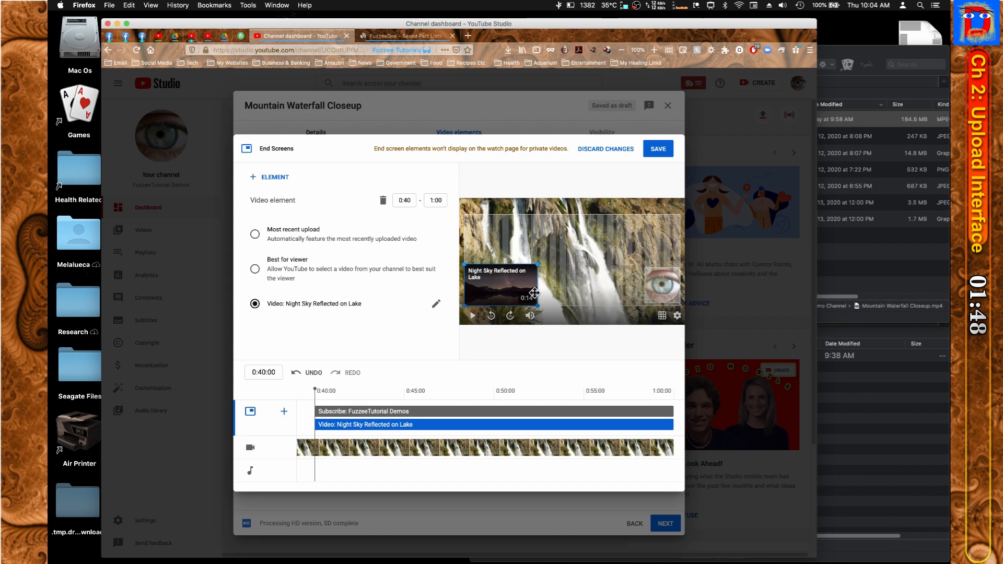
drag(509, 278, 594, 281)
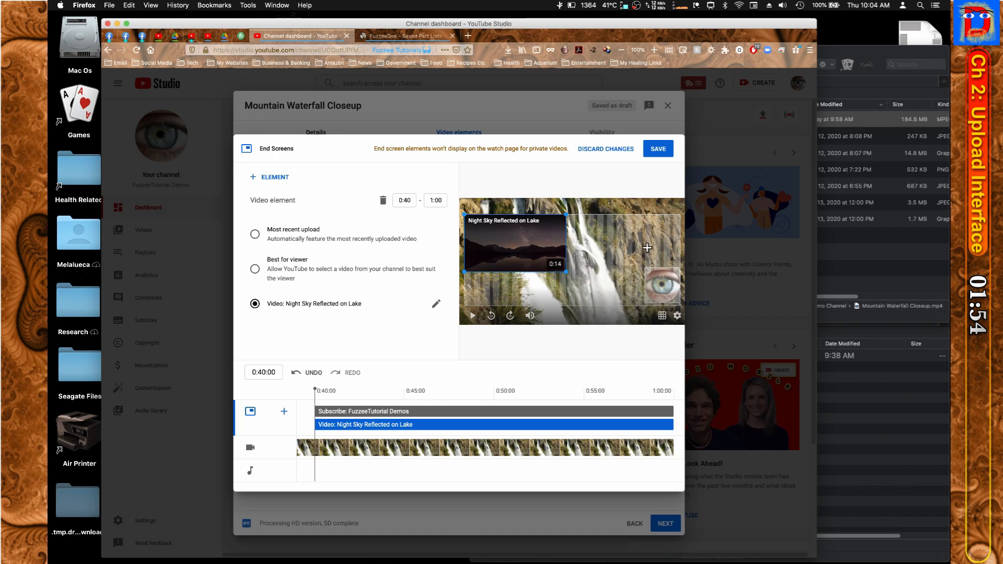
Time the subscribe element from 0:40 to 0:50 and the video element from 0:51 to 1:00, and play the end screen preview.
mouse_move(664, 294)
mouse_down()
mouse_move(483, 305)
mouse_move(666, 311)
mouse_up()
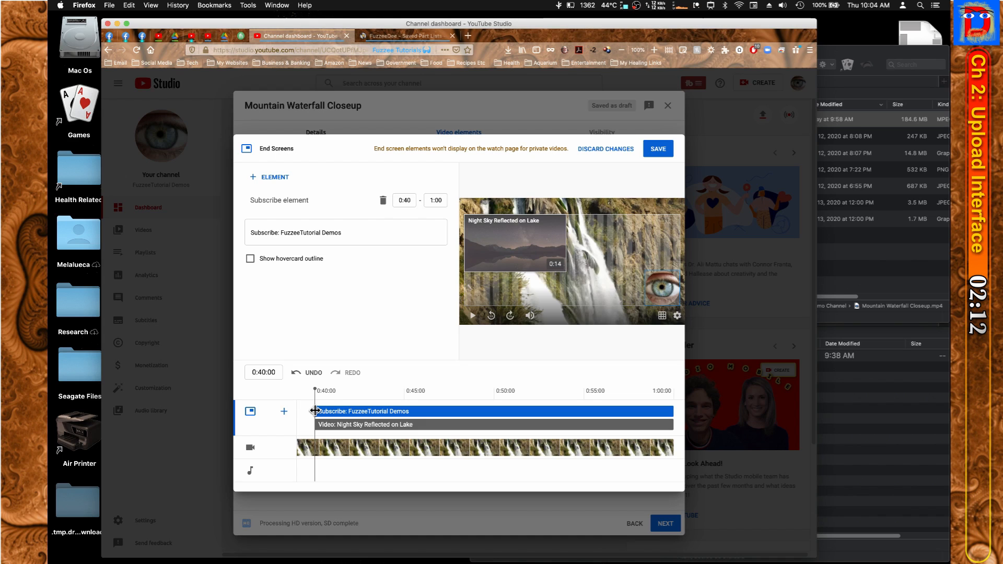
drag(315, 412, 477, 410)
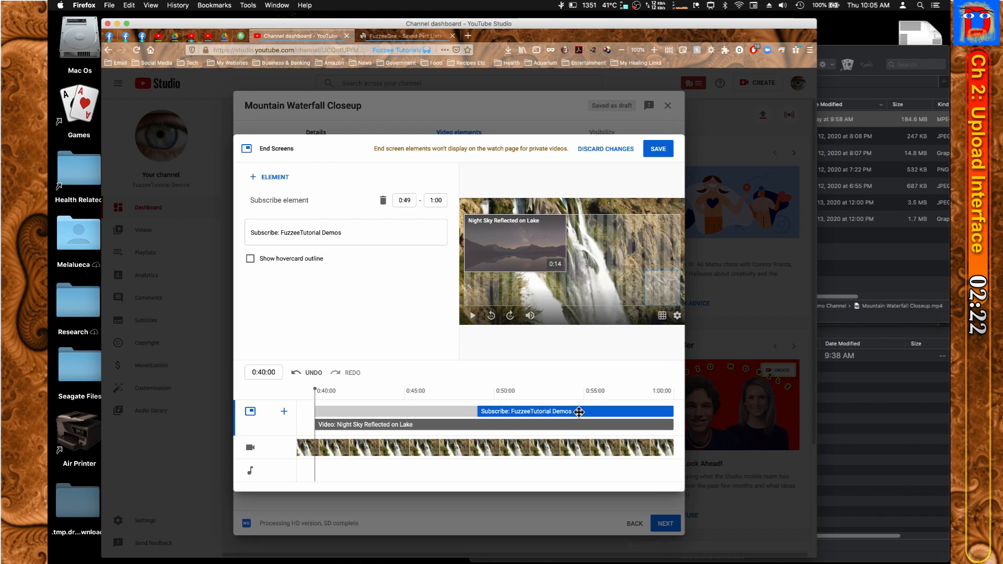
drag(596, 411, 415, 411)
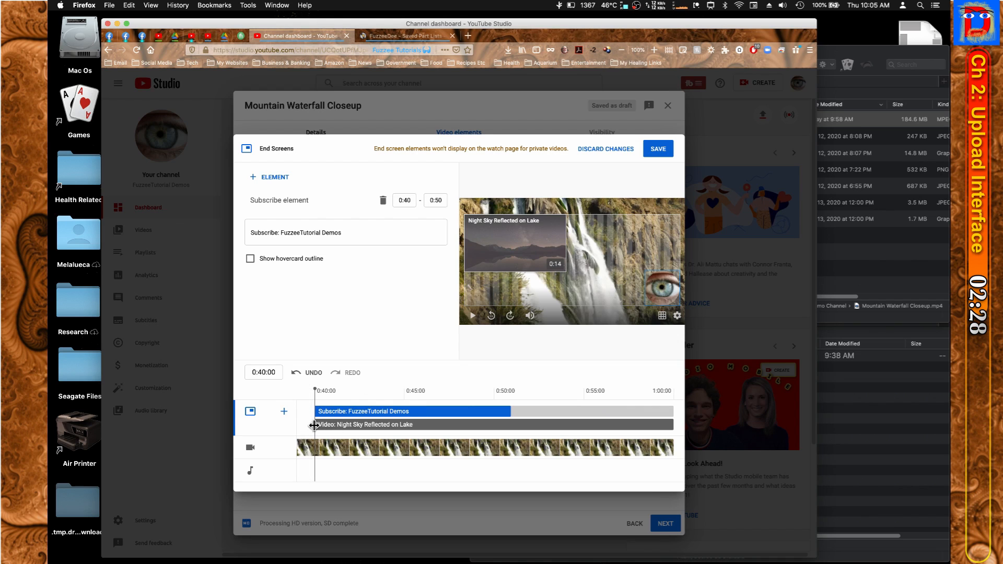
drag(314, 425, 519, 432)
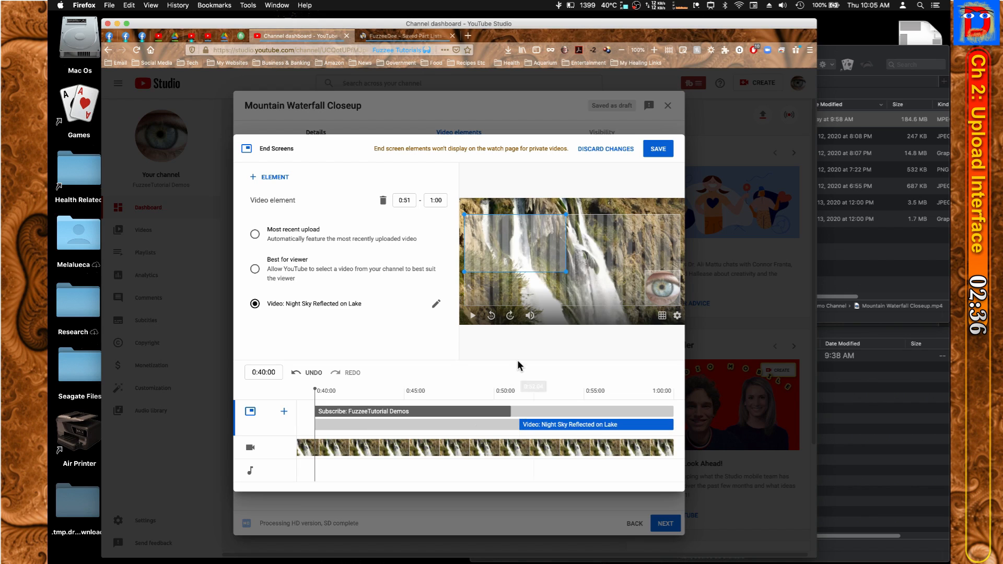
click(473, 316)
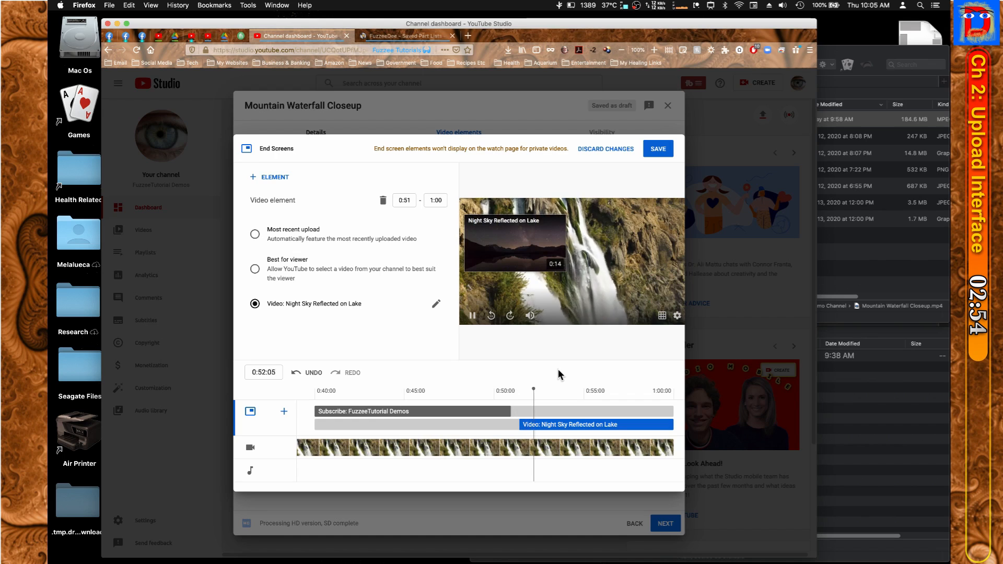
Move the end screen video element's start to 0:47, preview its overlap with the subscribe element, and save the end screen.
click(473, 315)
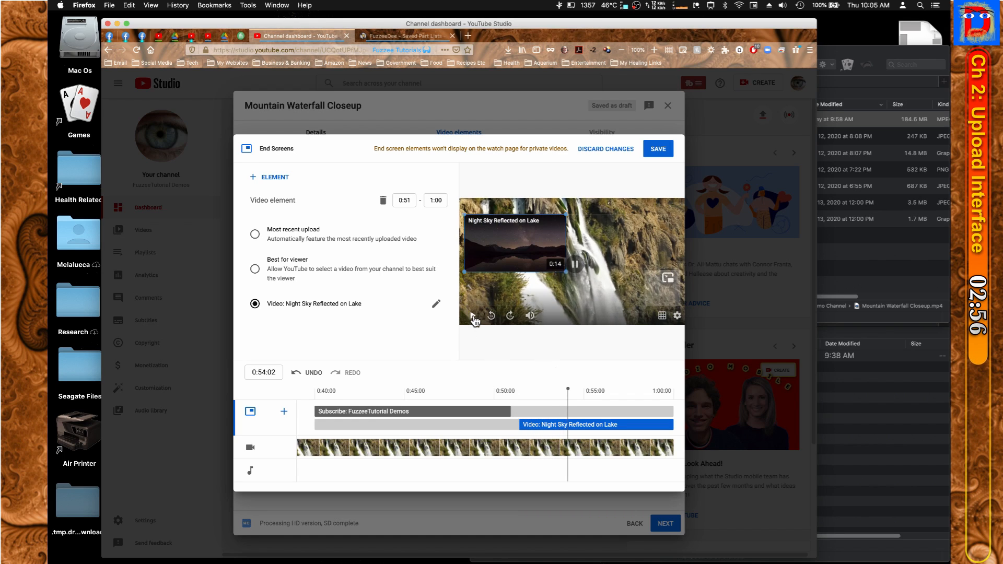
drag(520, 424, 450, 424)
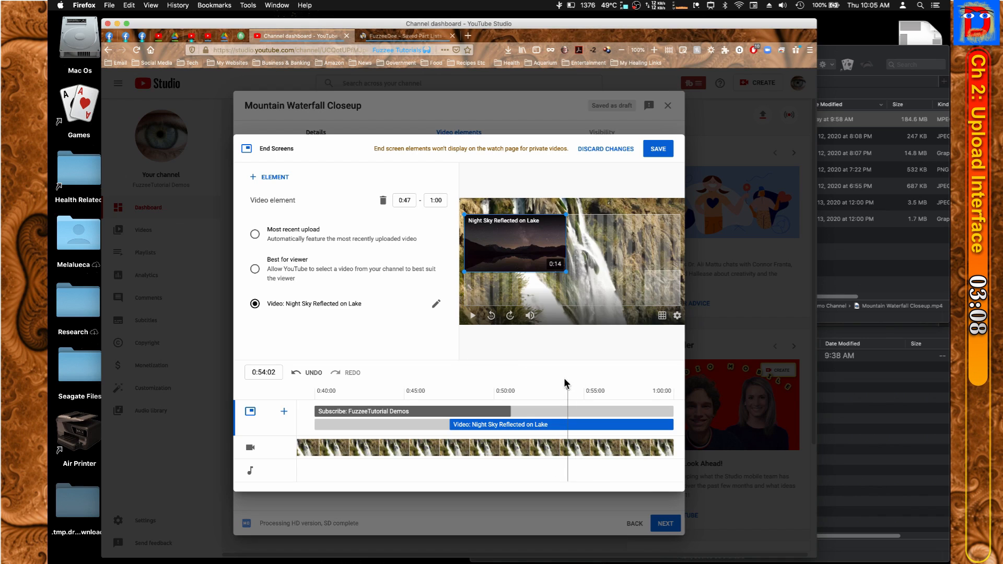
drag(566, 388, 445, 391)
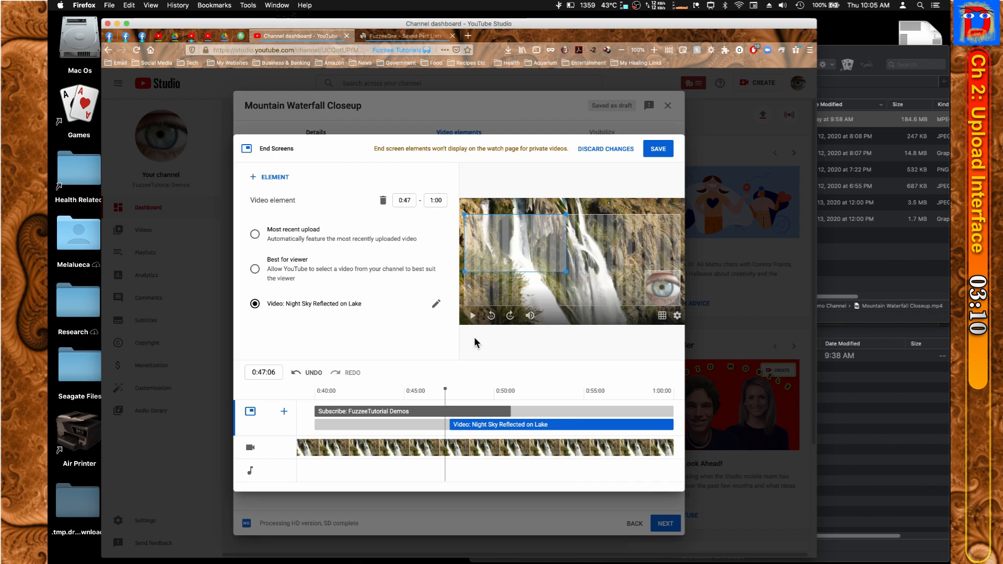
click(473, 317)
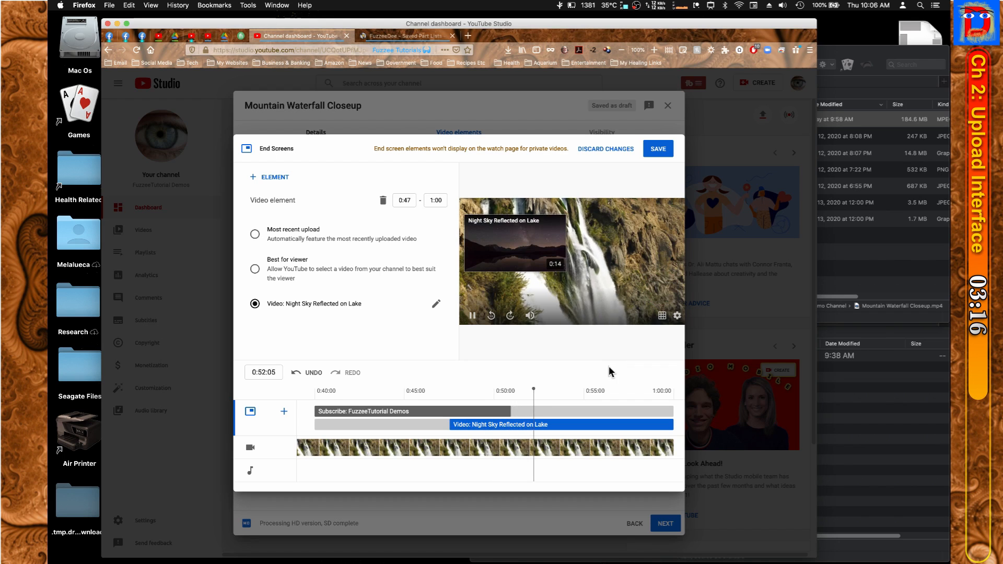
click(472, 315)
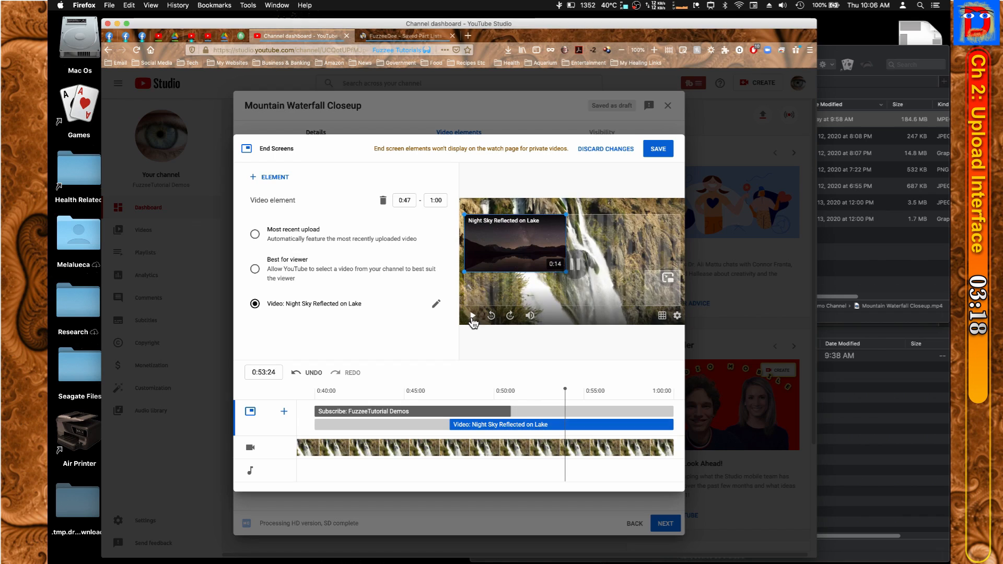
click(659, 150)
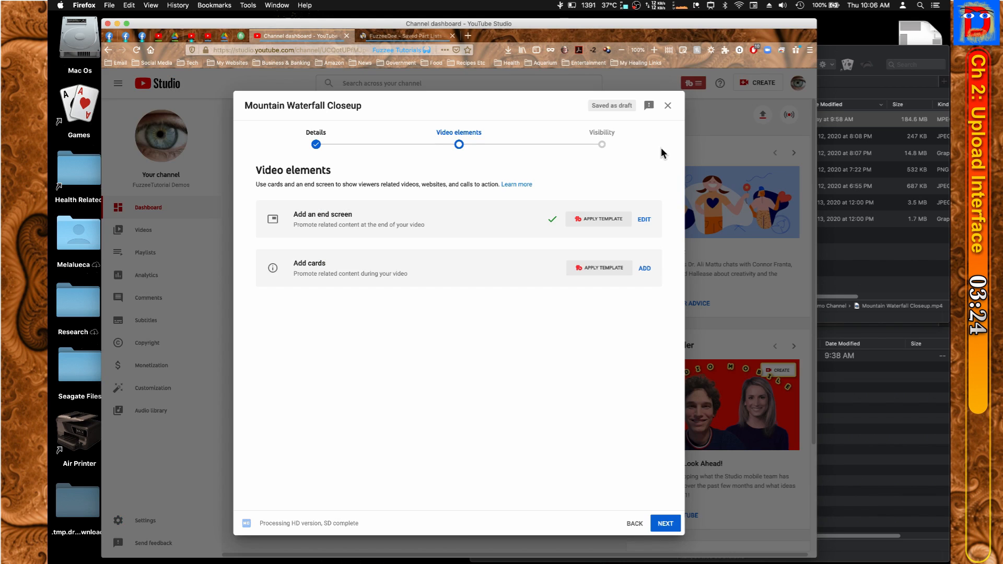
Continue to the visibility stage, make Mountain Waterfall Closeup public and publish it.
click(666, 526)
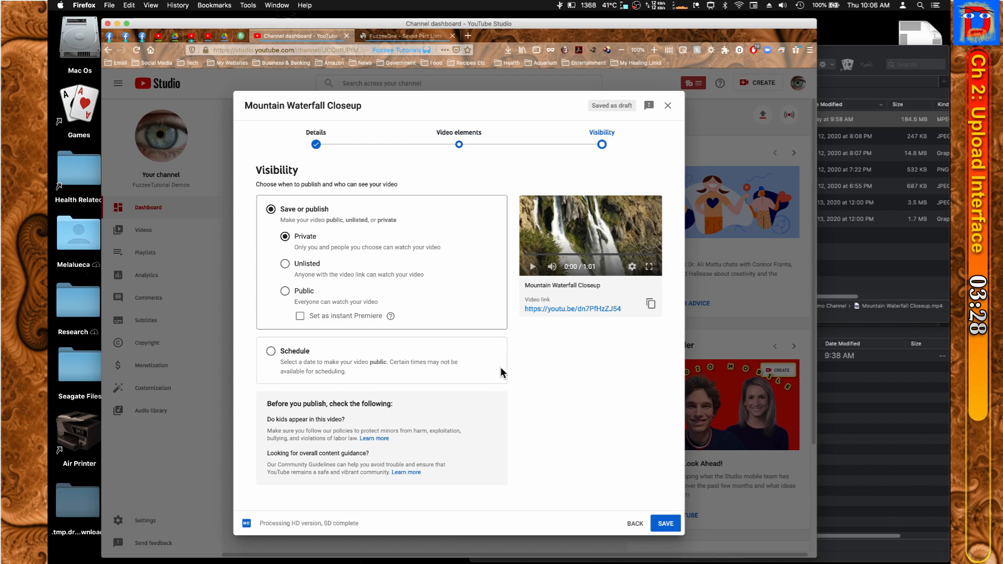
click(286, 267)
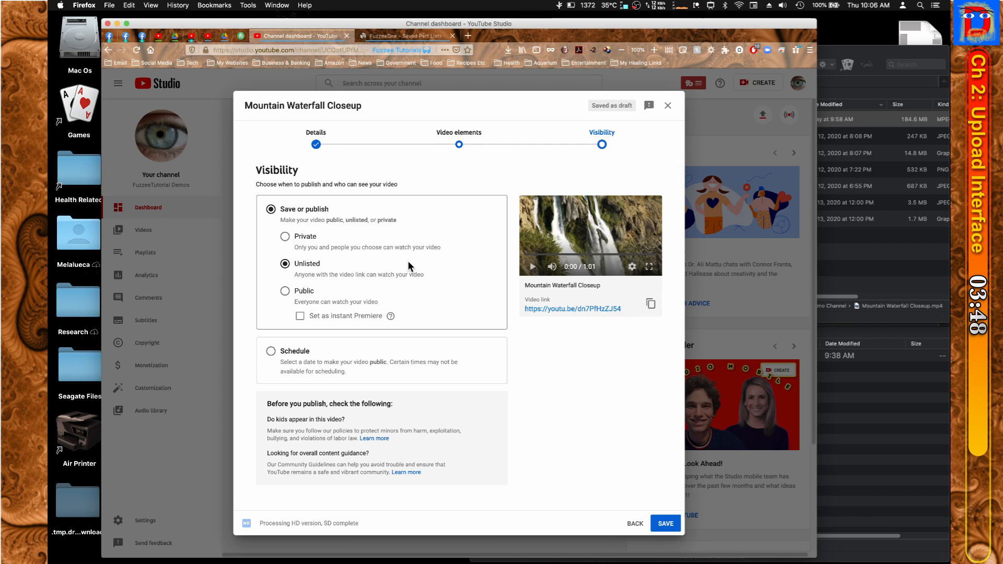
click(286, 291)
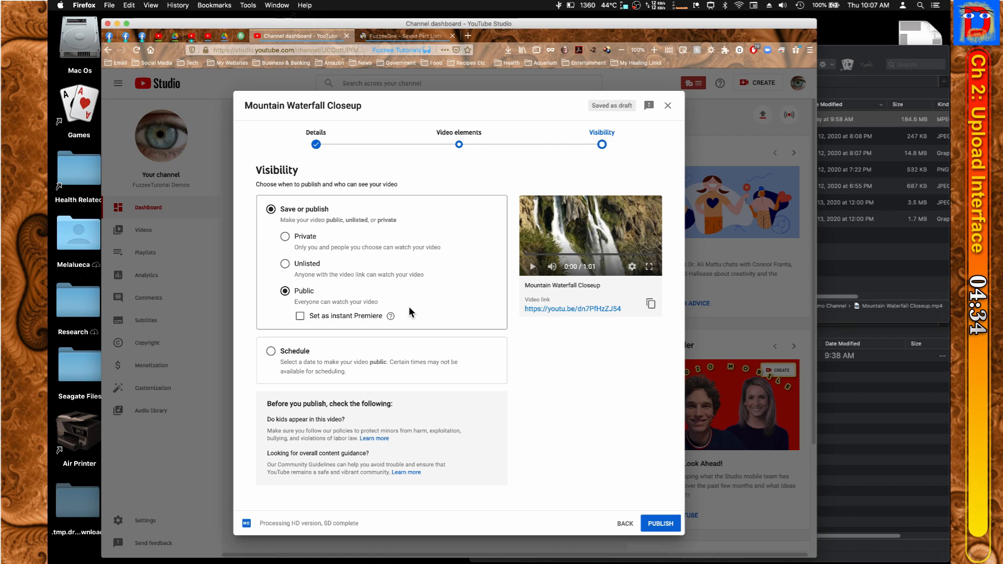
click(661, 524)
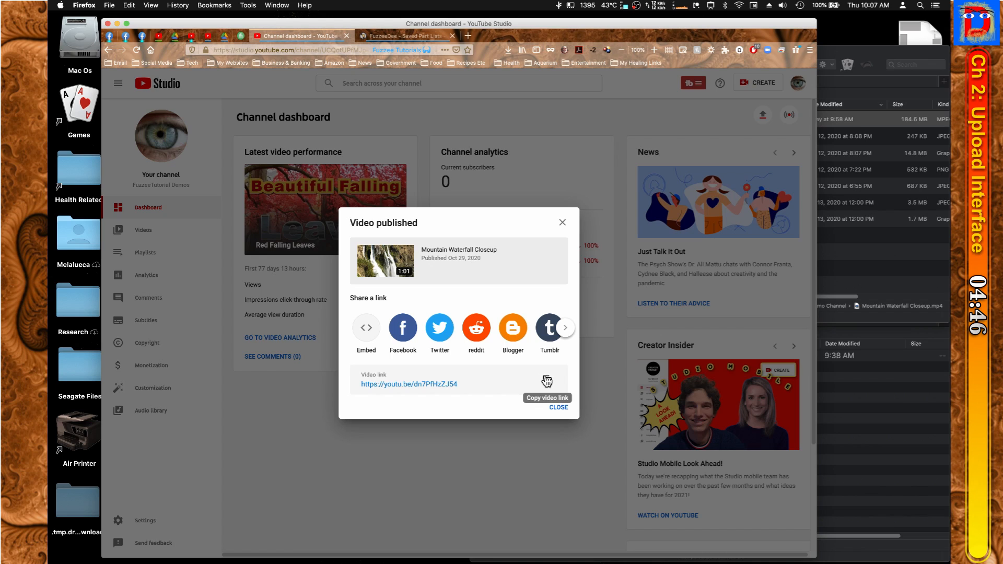
click(559, 408)
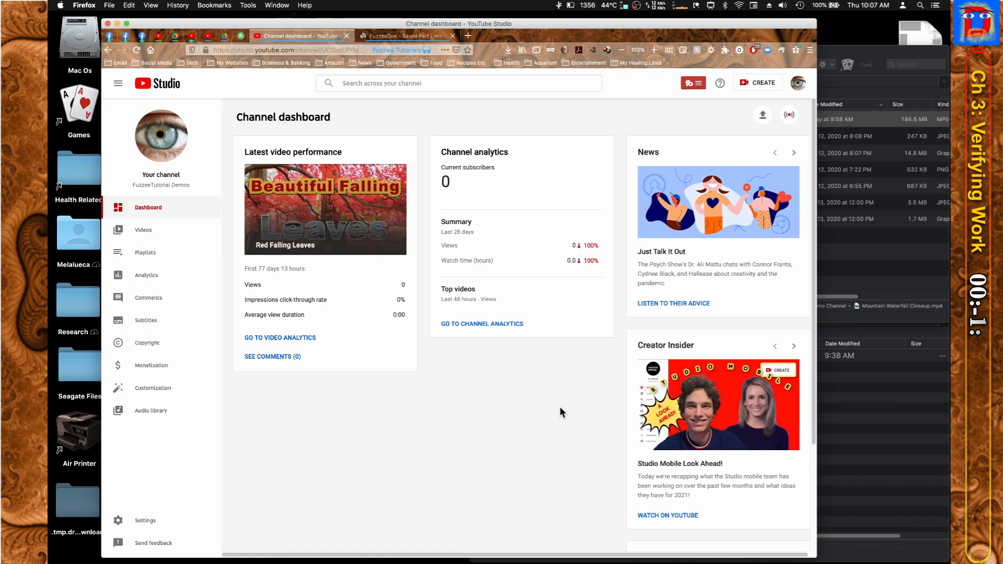
Open the published Mountain Waterfall Closeup on YouTube from the channel's video list and check its end screen elements from about 0:41.
click(144, 233)
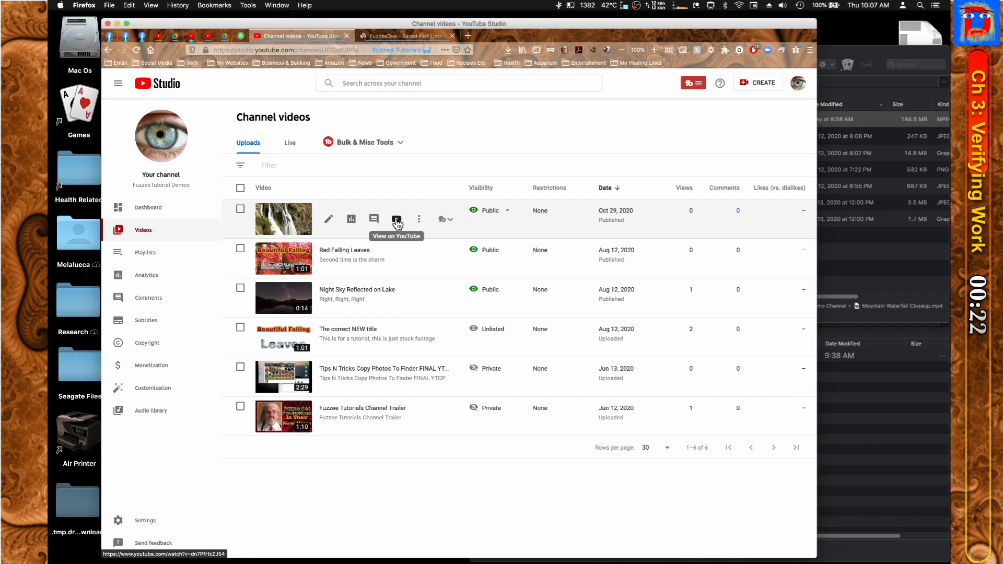
click(397, 220)
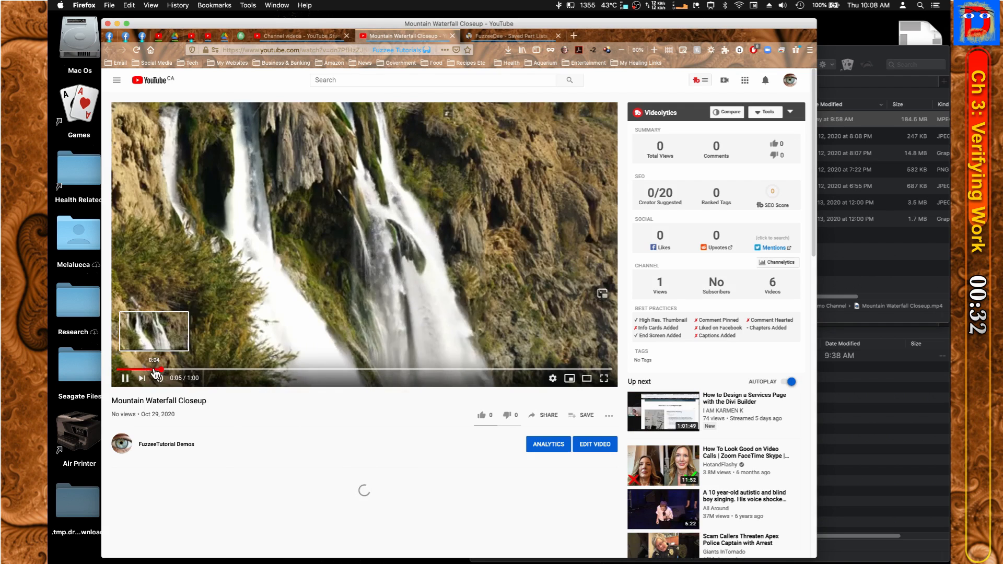
drag(162, 370, 582, 376)
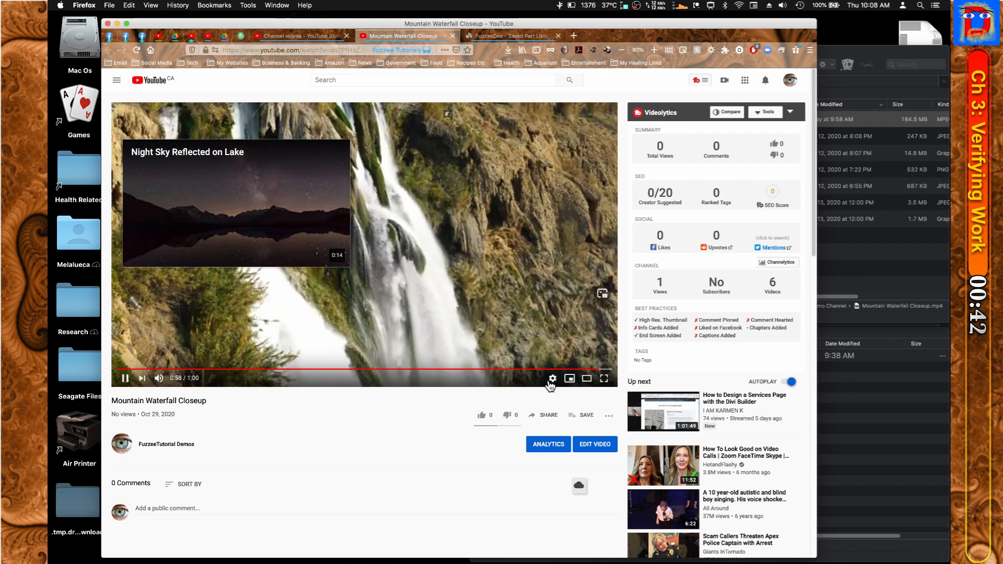
click(574, 373)
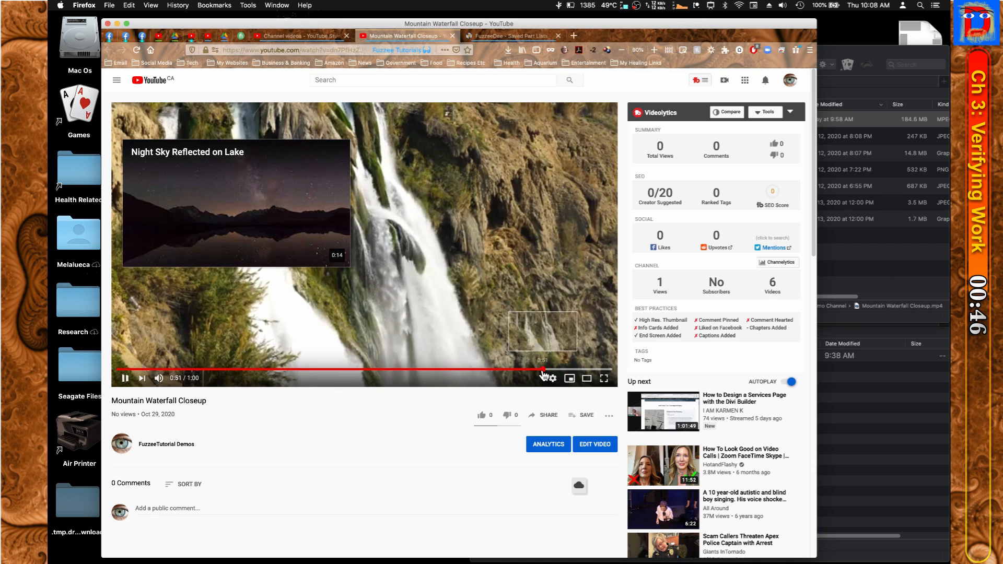
click(522, 373)
click(460, 372)
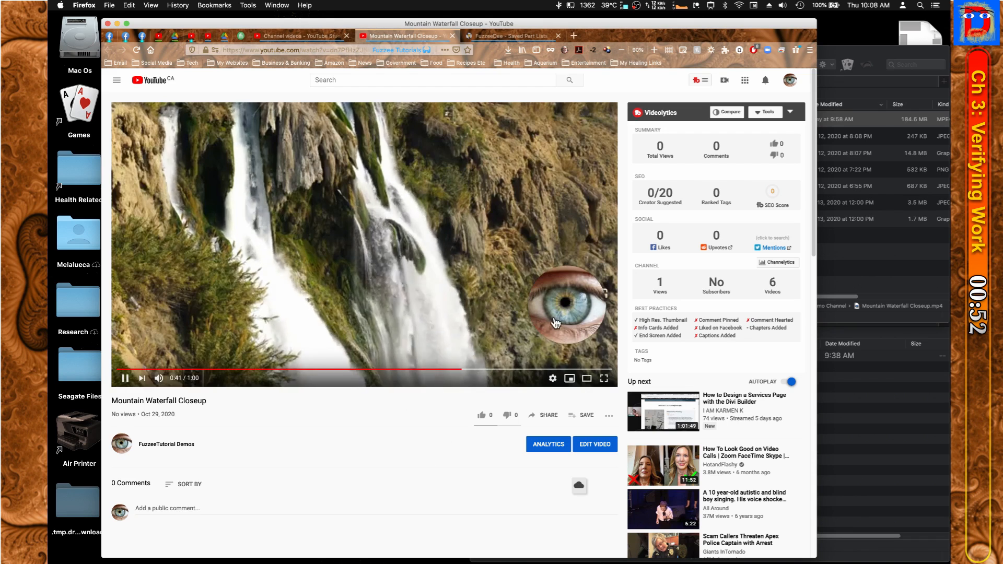
mouse_move(571, 297)
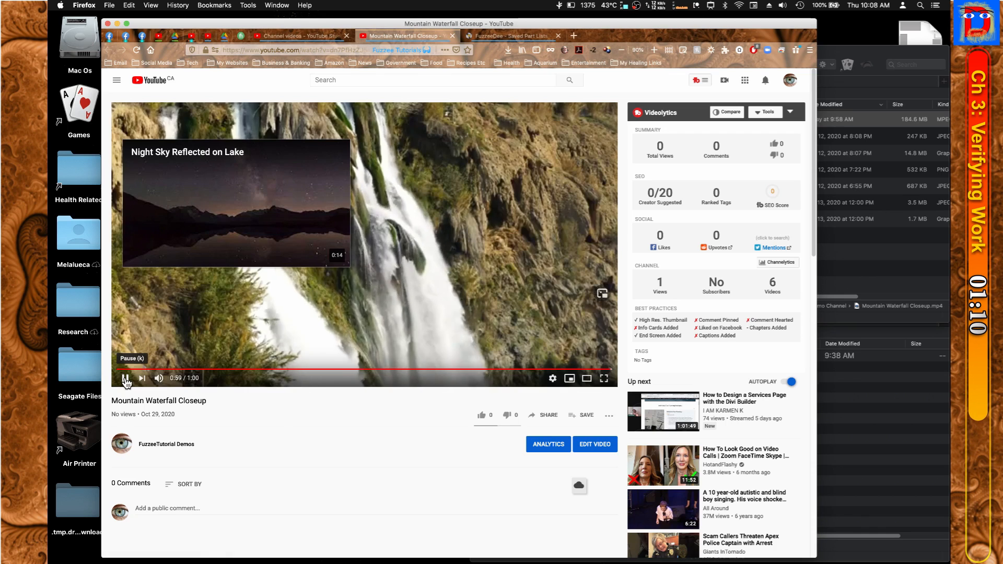
click(452, 36)
Open the video details of Mountain Waterfall Closeup and review its settings from title through comments and ratings.
mouse_move(396, 222)
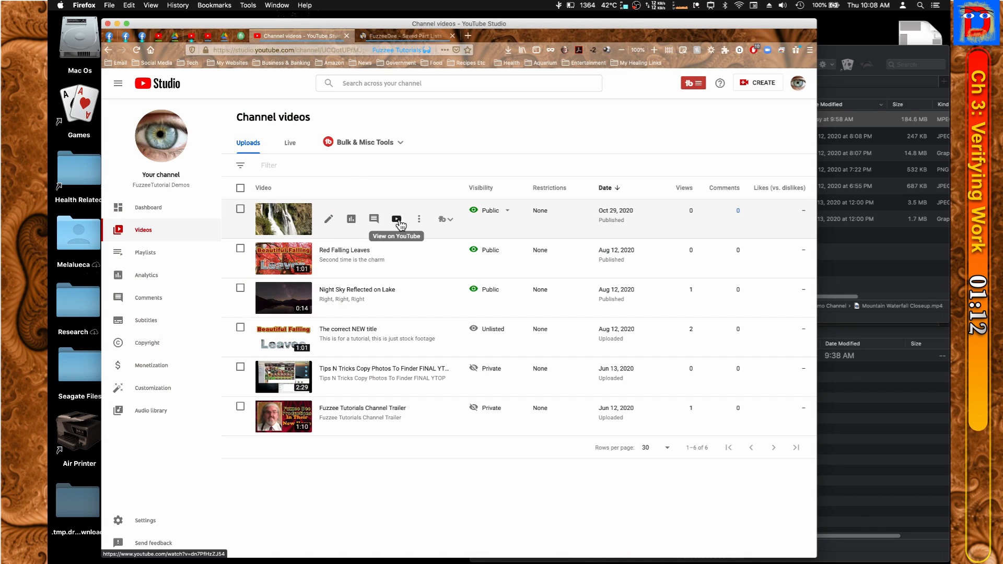
click(330, 221)
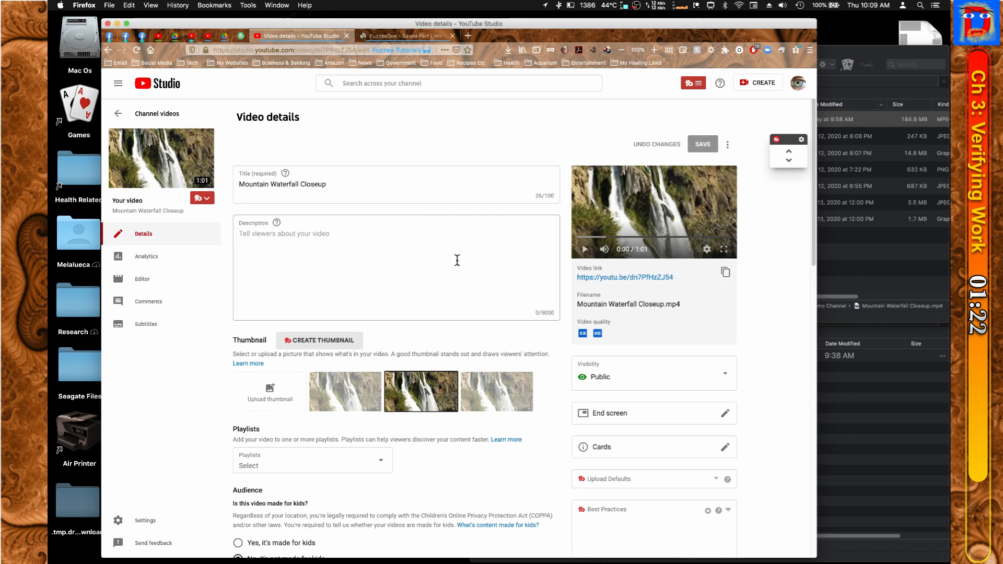
scroll(484, 266, down, 5)
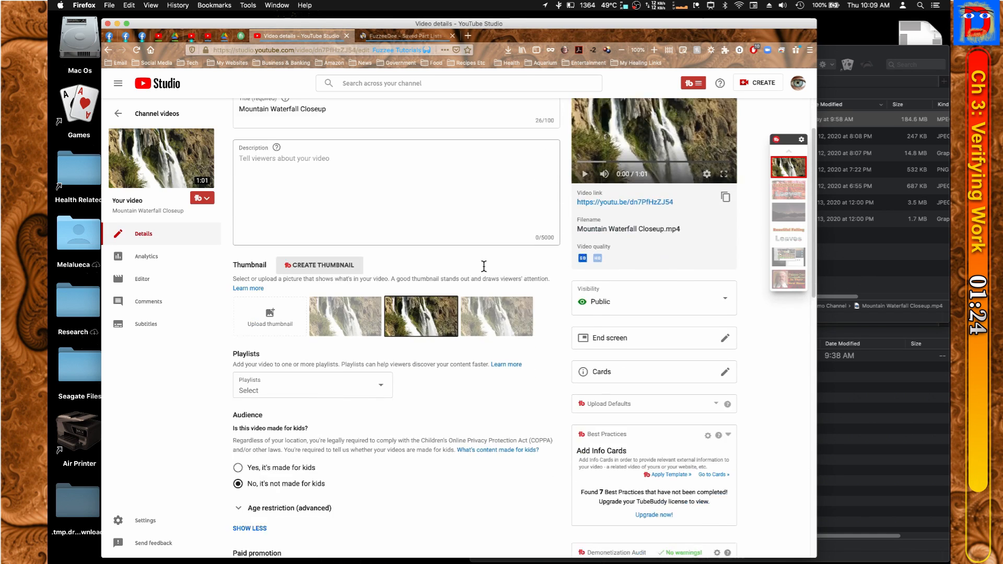
scroll(484, 265, down, 6)
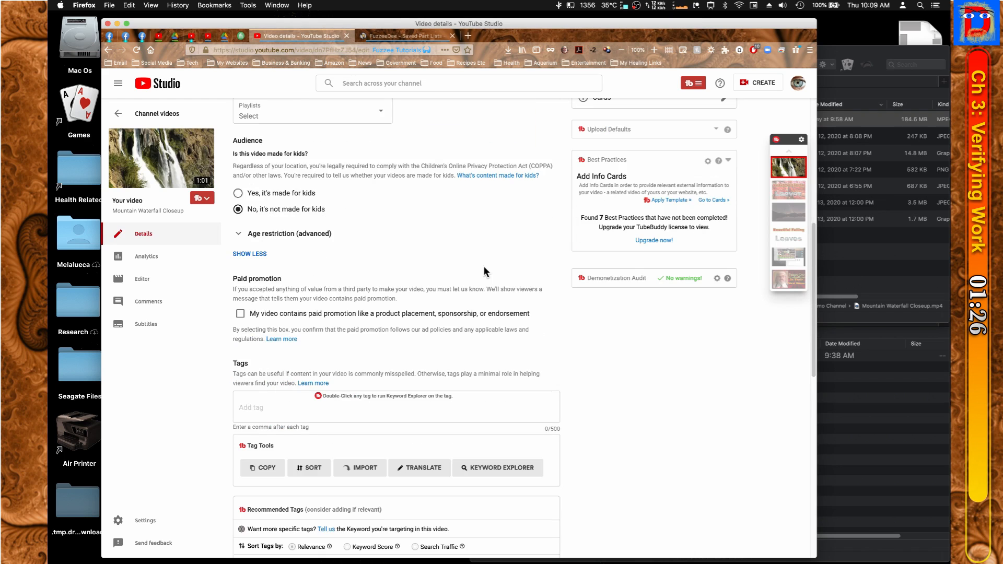
scroll(495, 269, down, 8)
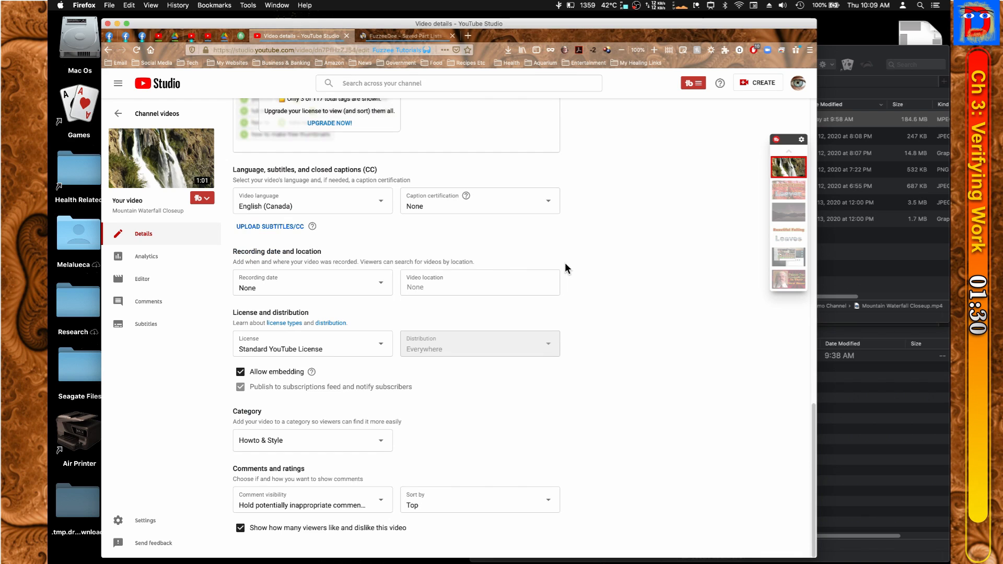
scroll(566, 264, up, 19)
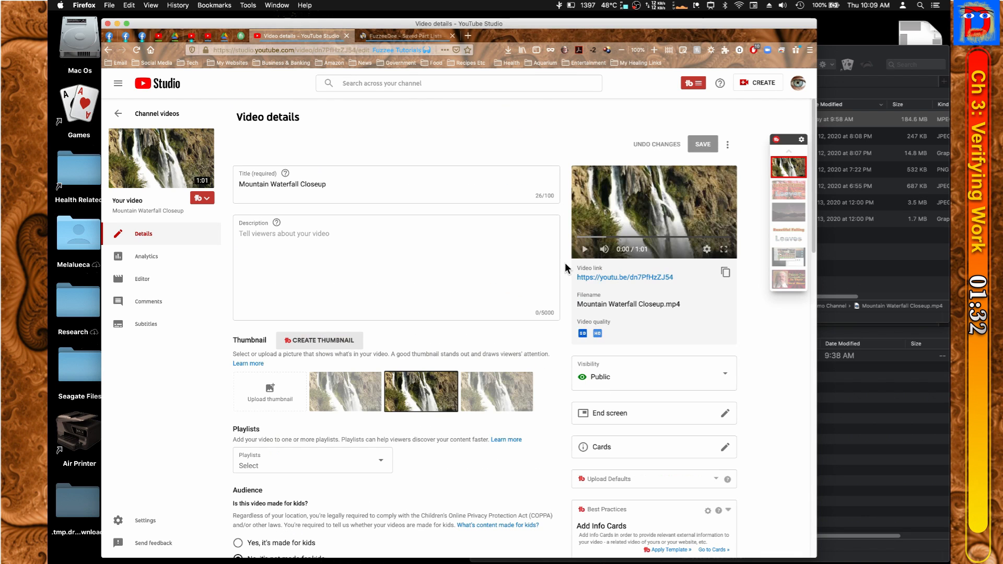